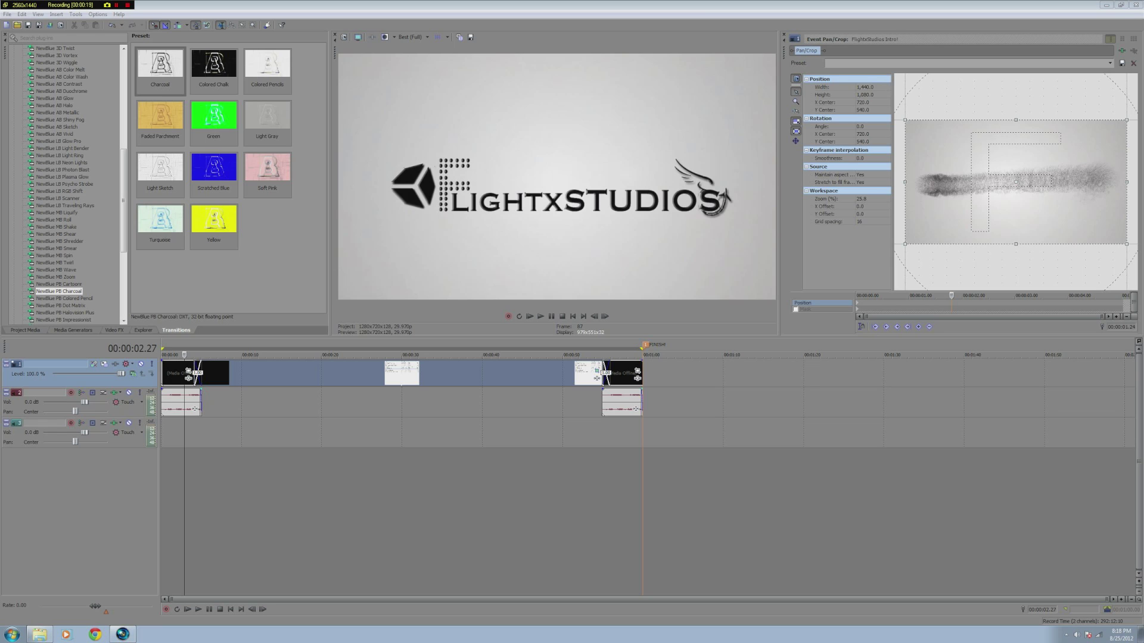
Set project properties to the HD 1080-60i template (1920x1080, 29.97 fps) and make it the default for new projects
key("alt+f")
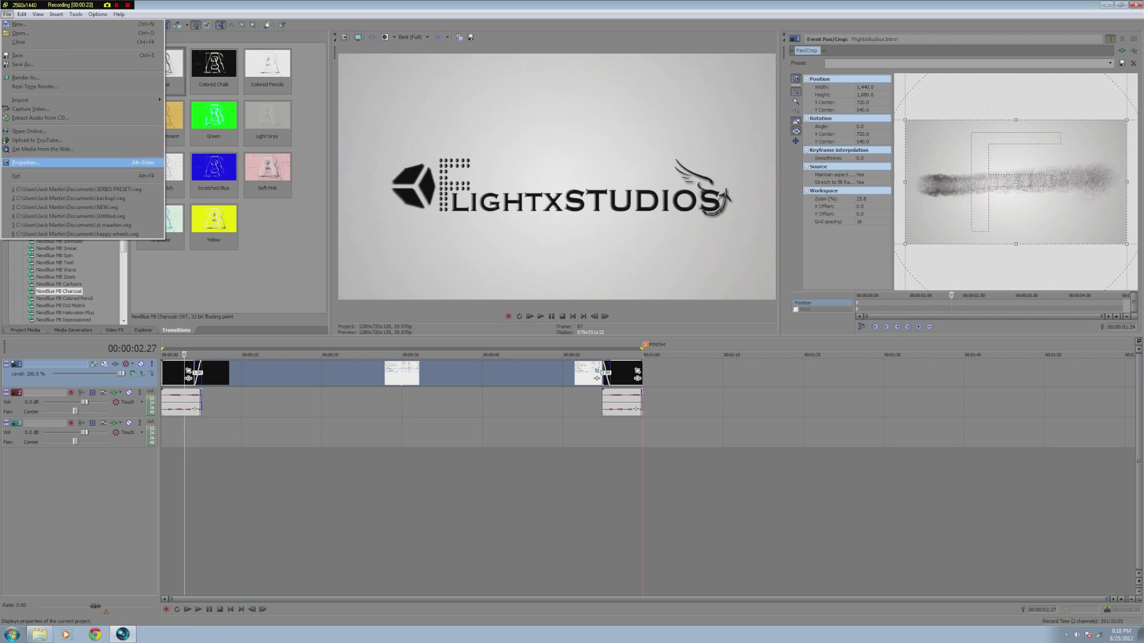
key("Return")
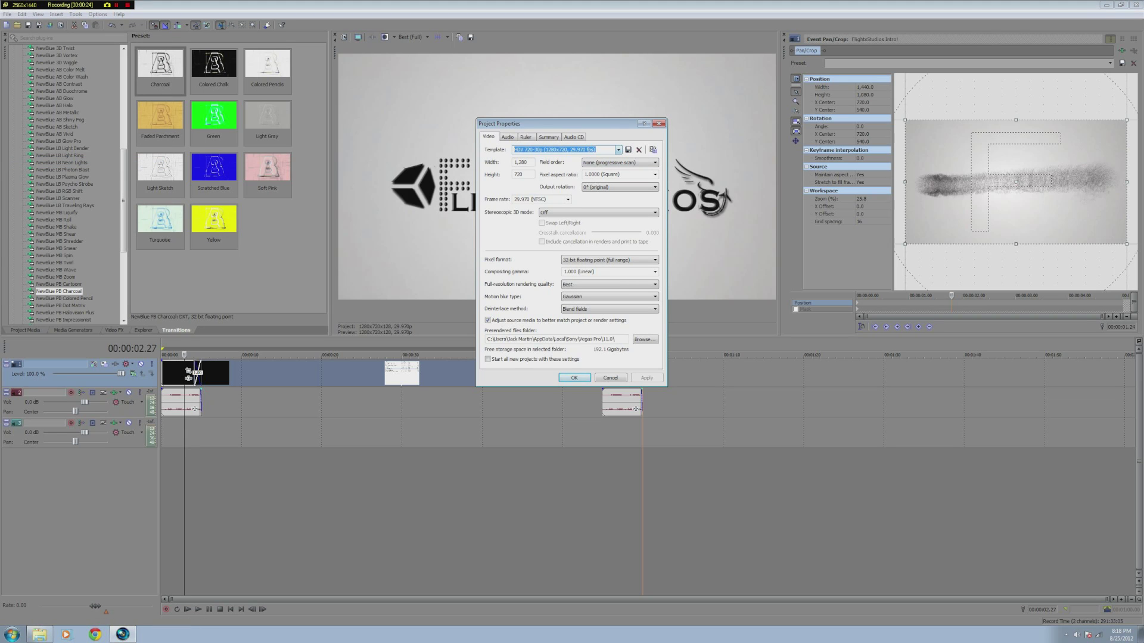
left_click(618, 150)
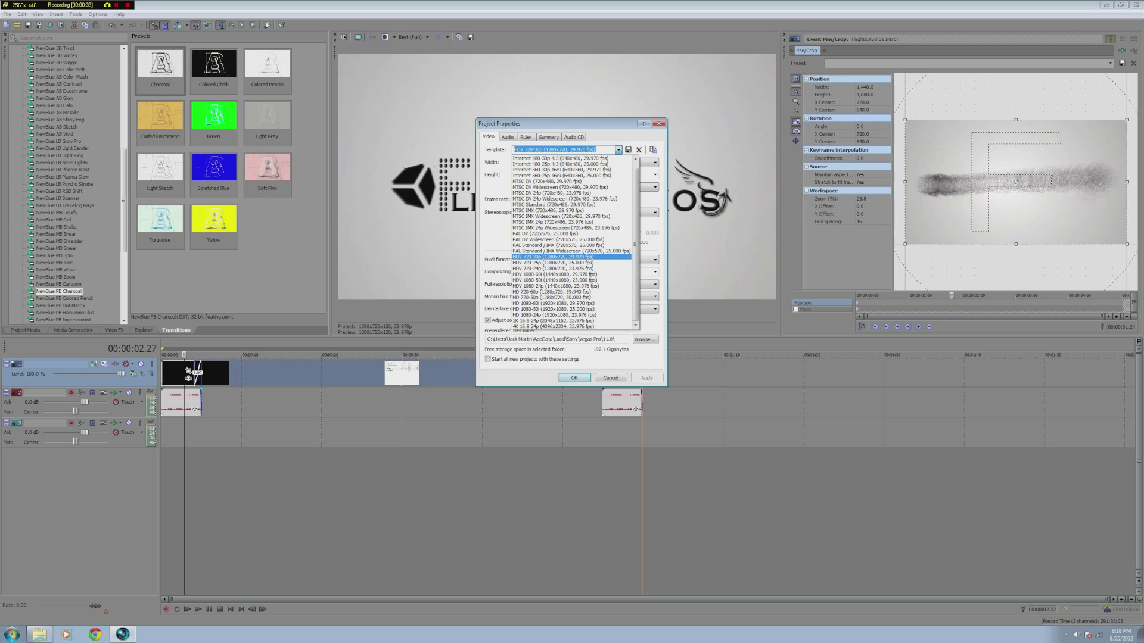
key("Return")
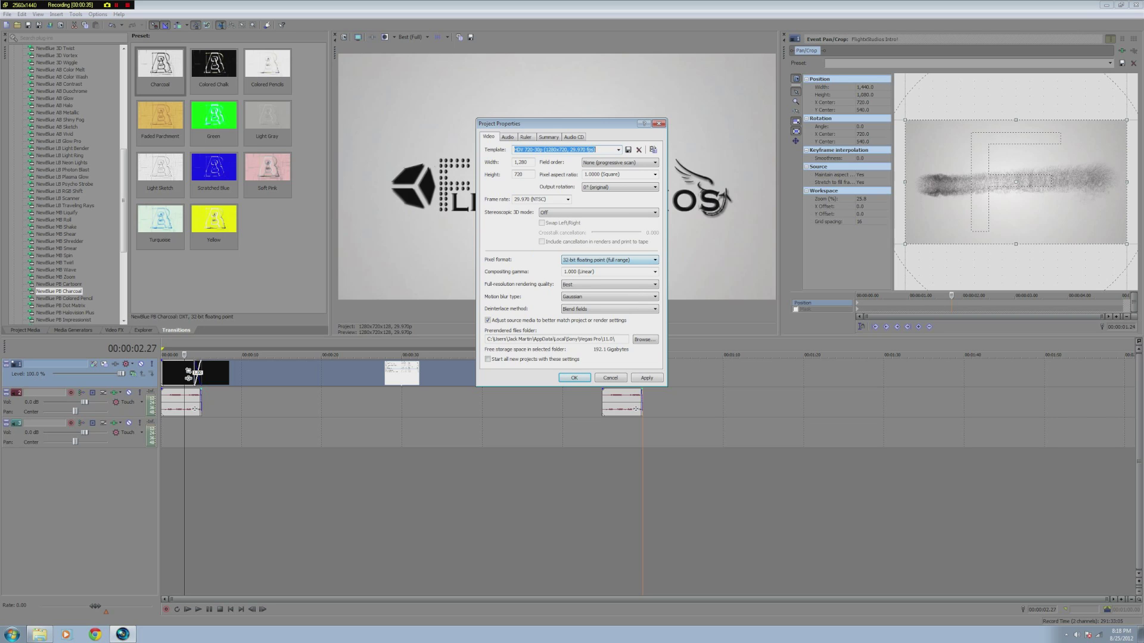
left_click(618, 150)
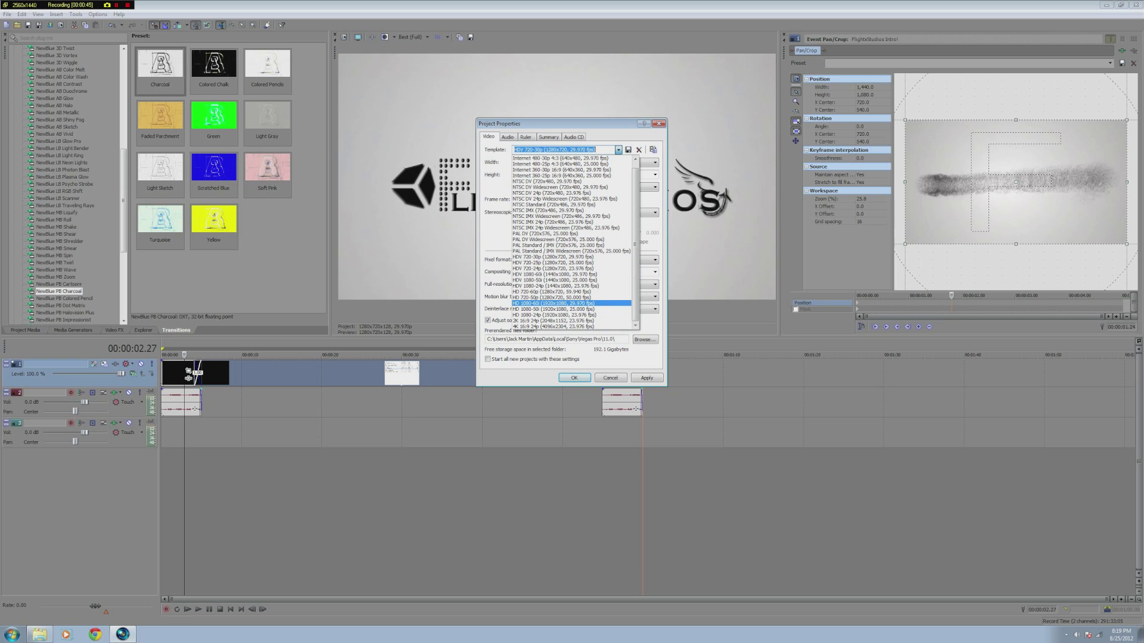
left_click(571, 303)
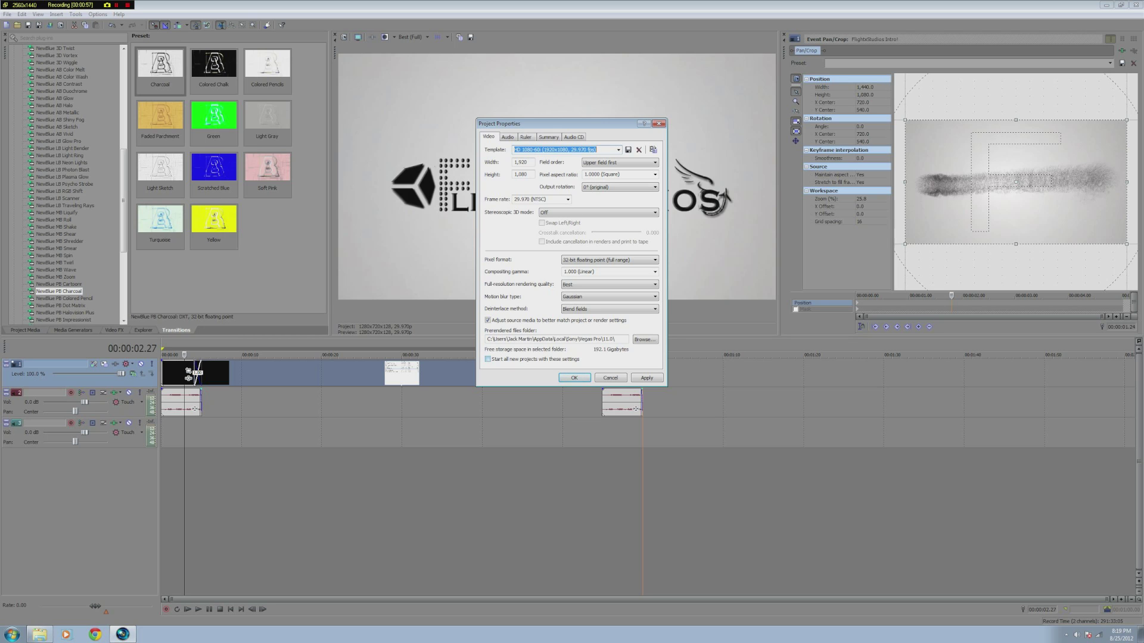
left_click(488, 360)
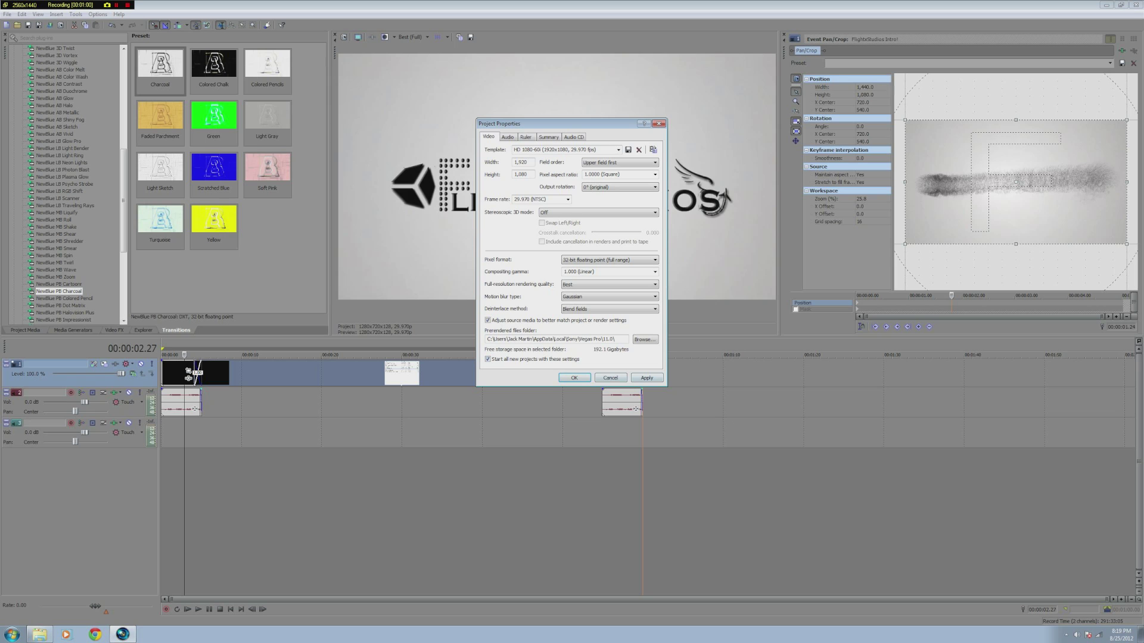
key("alt+a")
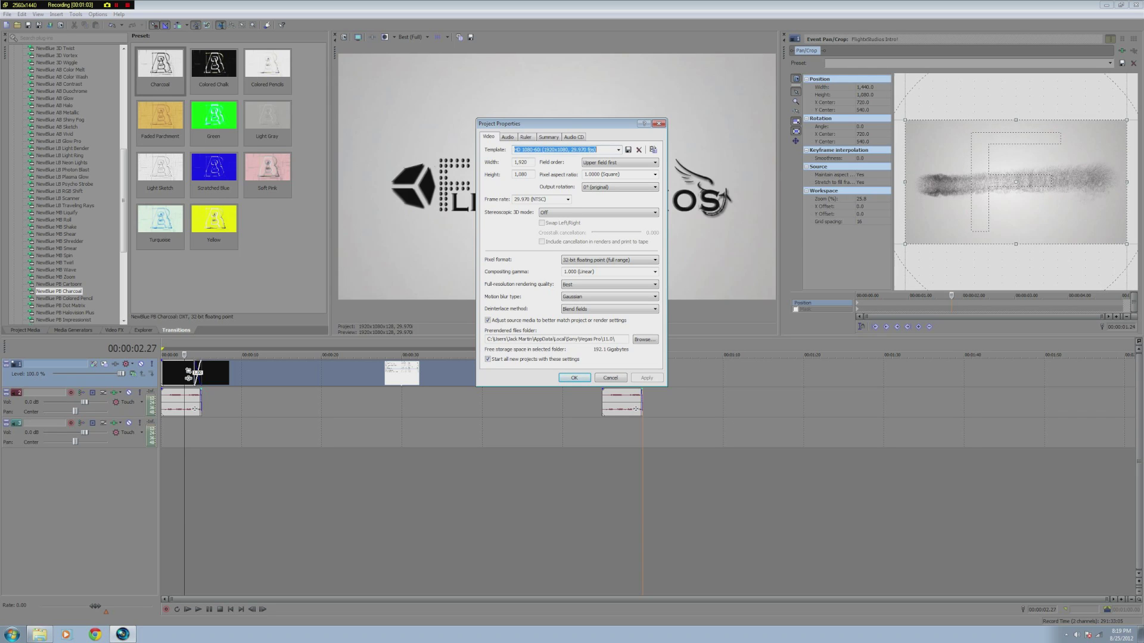
key("Return")
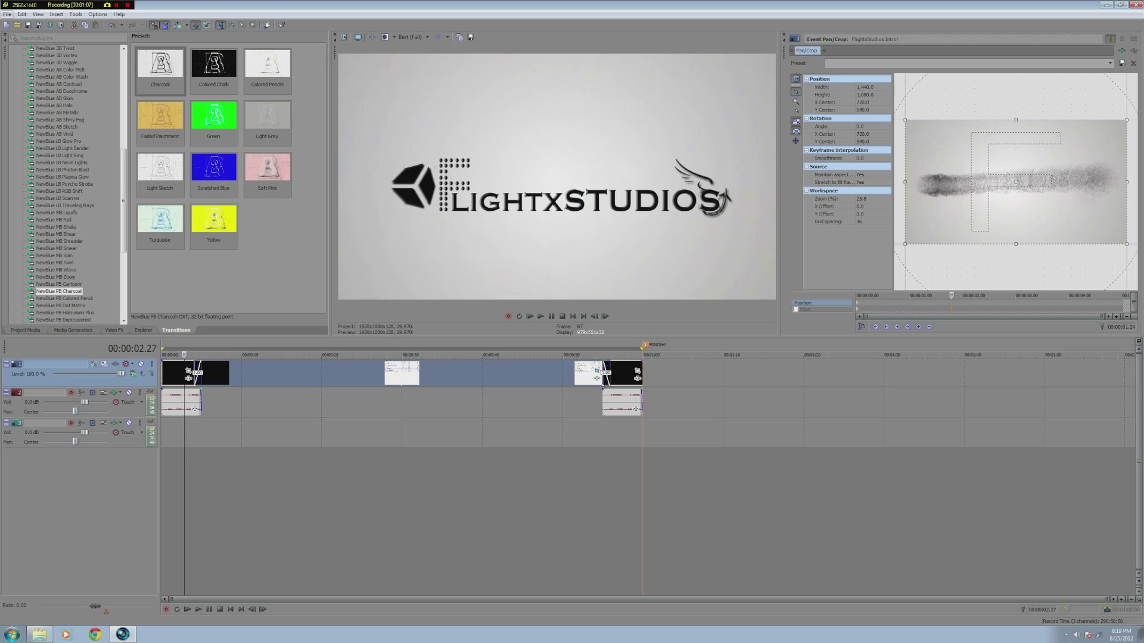
In Render As, select the MainConcept AVC/AAC (*.mp4) Internet HD 1080p template
key("alt+f")
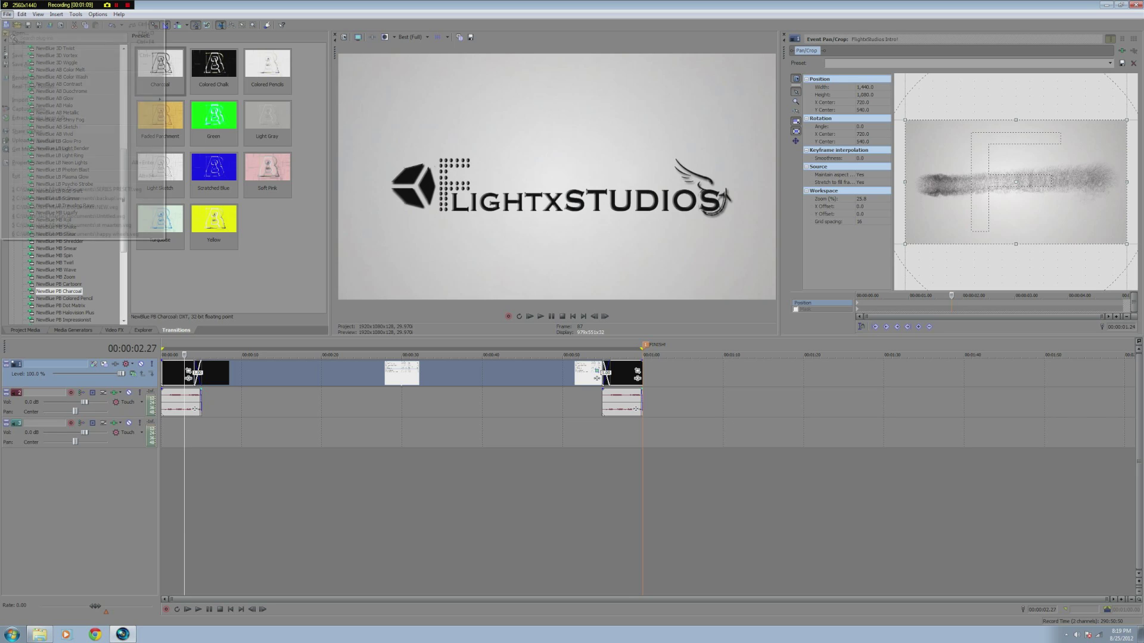
key("r")
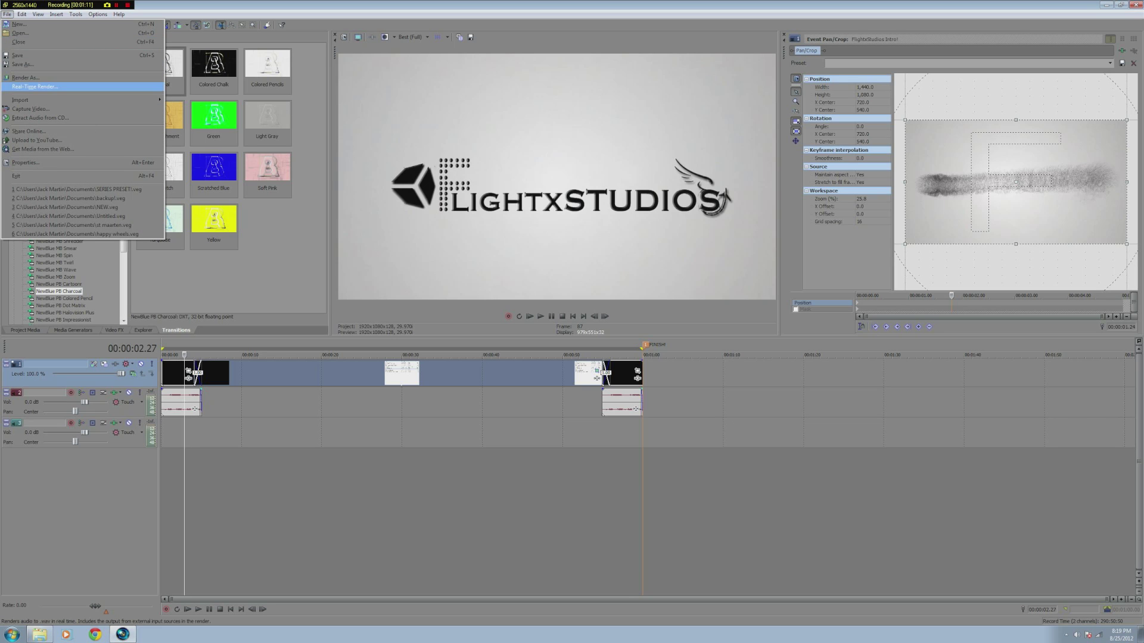
key("Return")
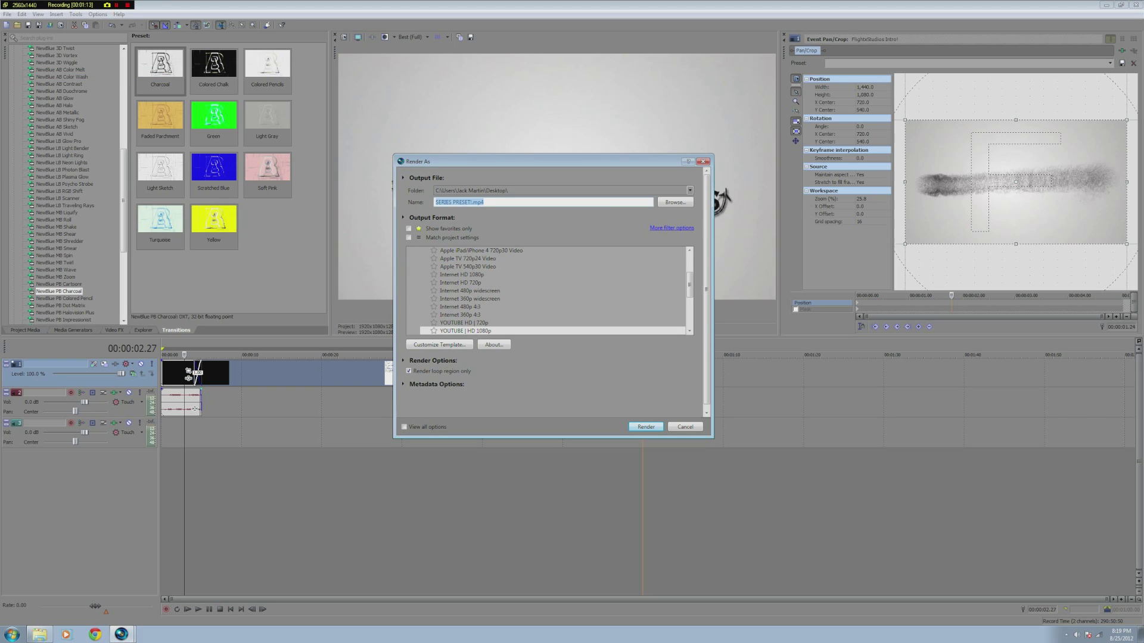
scroll(548, 290, "up", 2)
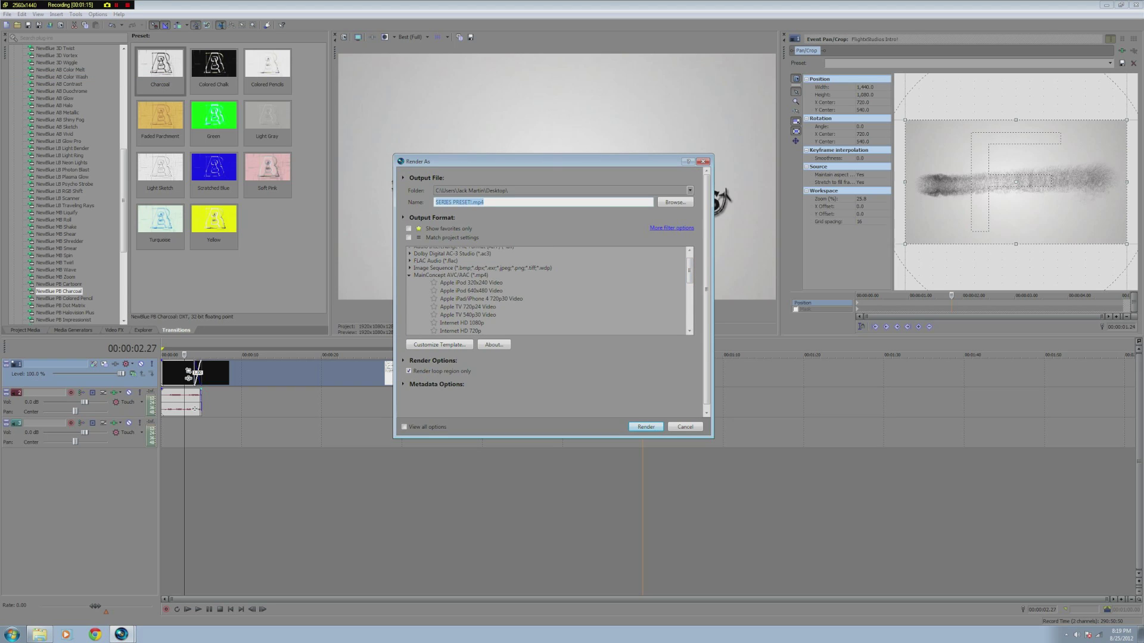
left_click(409, 275)
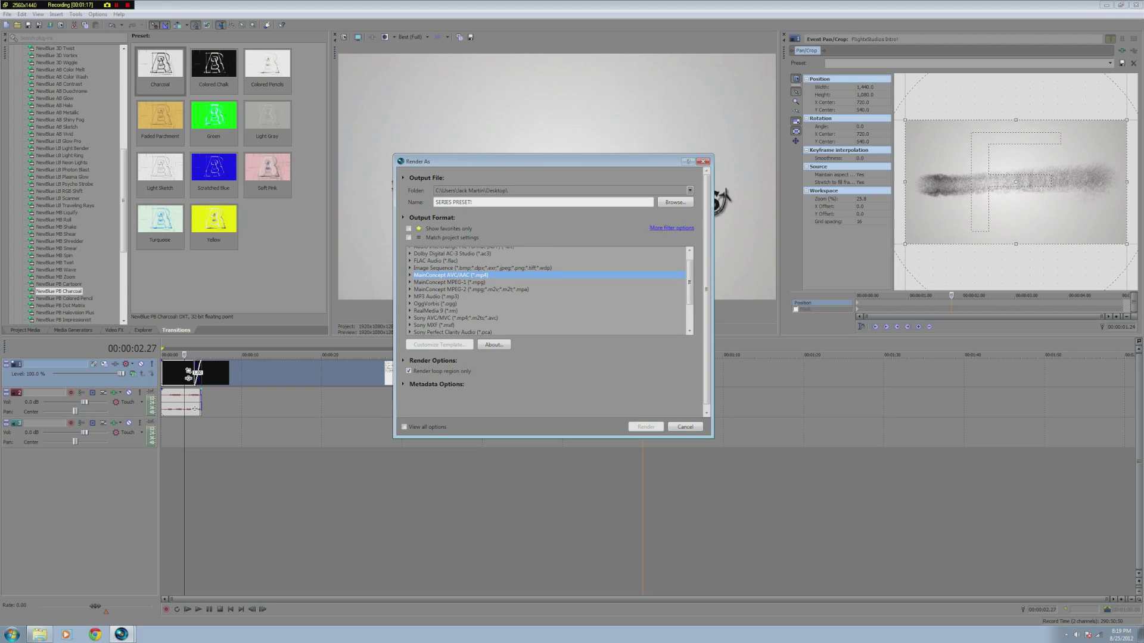
scroll(548, 290, "up", 1)
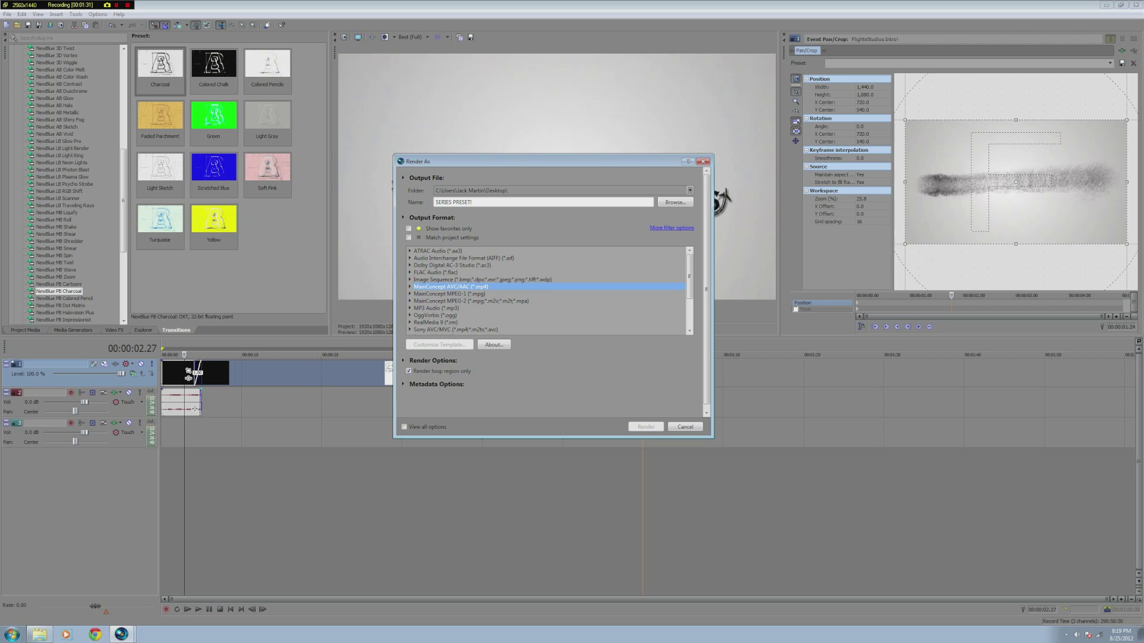
key("Right")
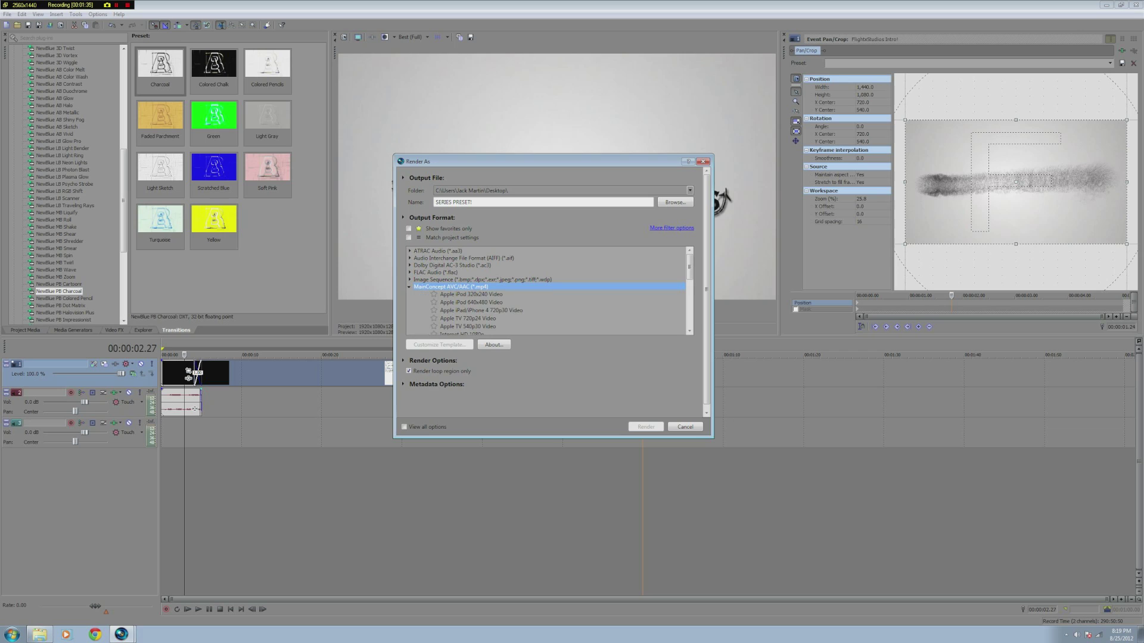
scroll(547, 290, "down", 2)
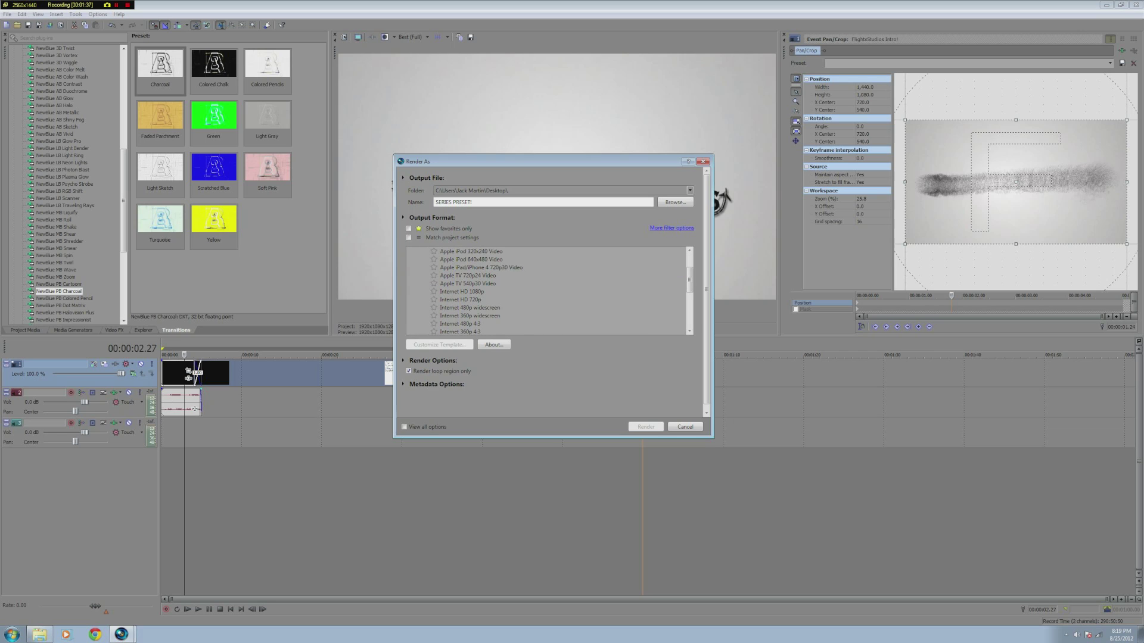
left_click(460, 299)
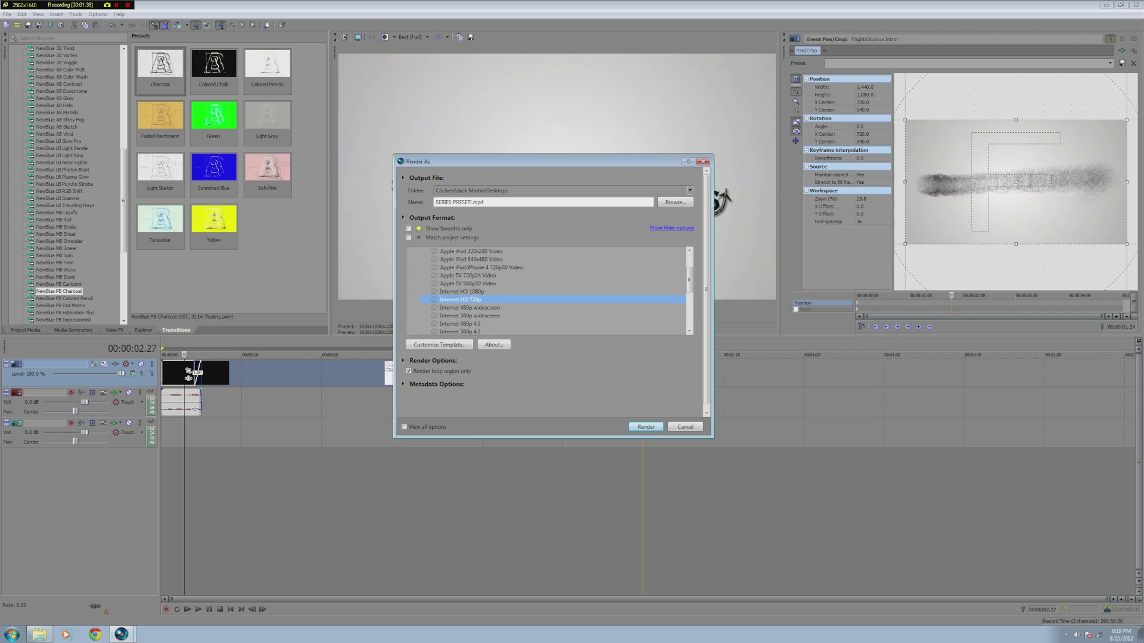
key("Up")
Set the template's maximum video bitrate to 10,000,000 bps and rendering quality to Best
left_click(439, 345)
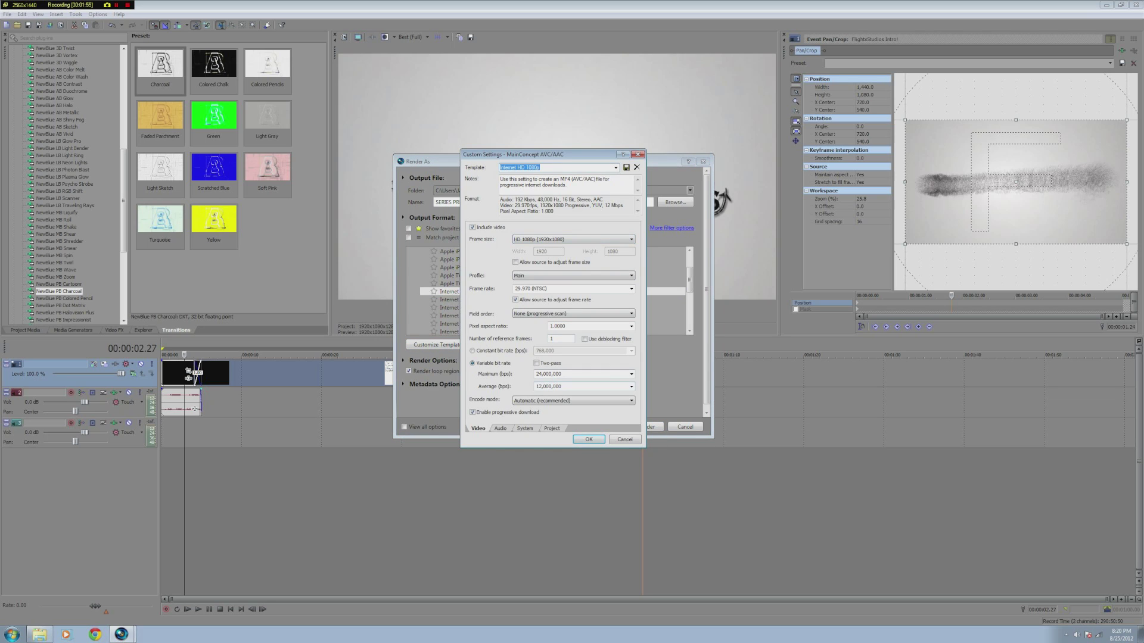
left_click(631, 374)
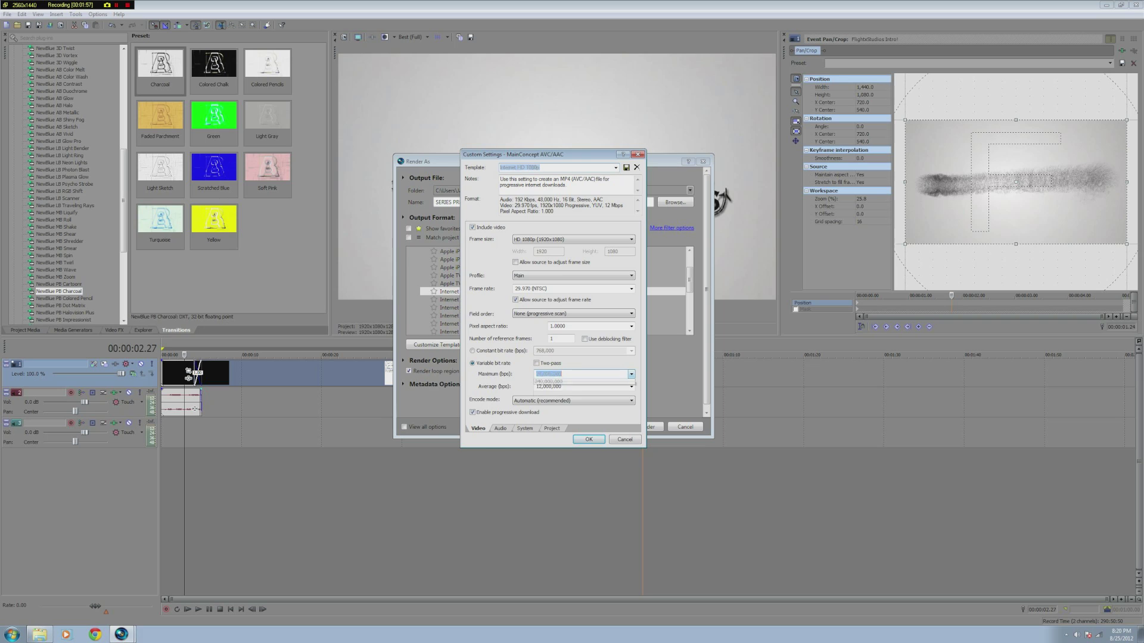
left_click(554, 412)
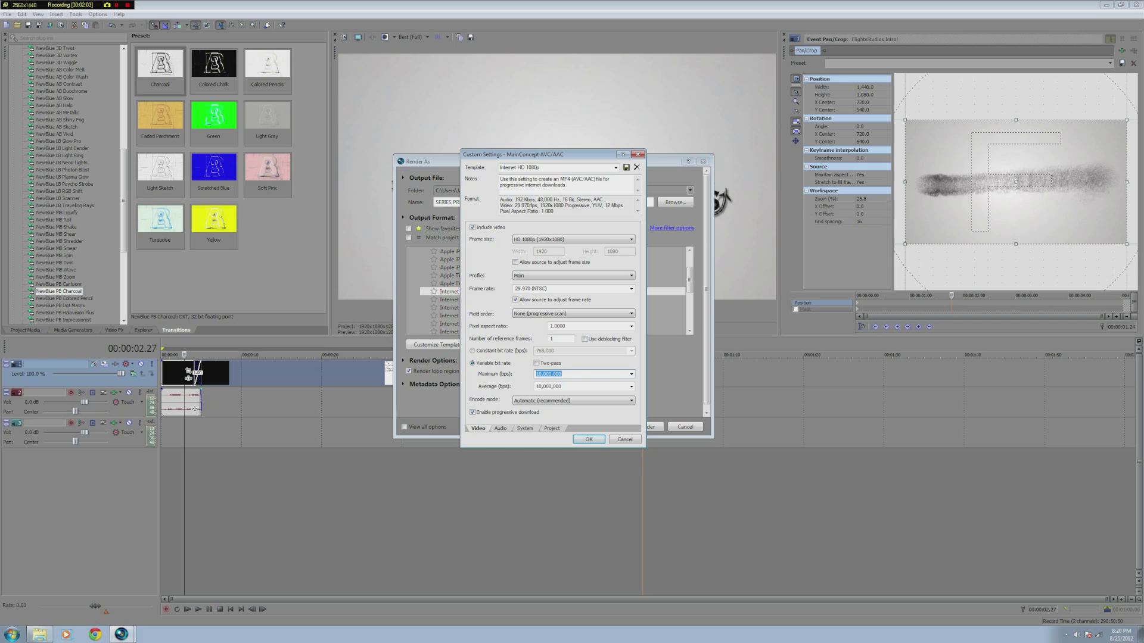
left_click(551, 429)
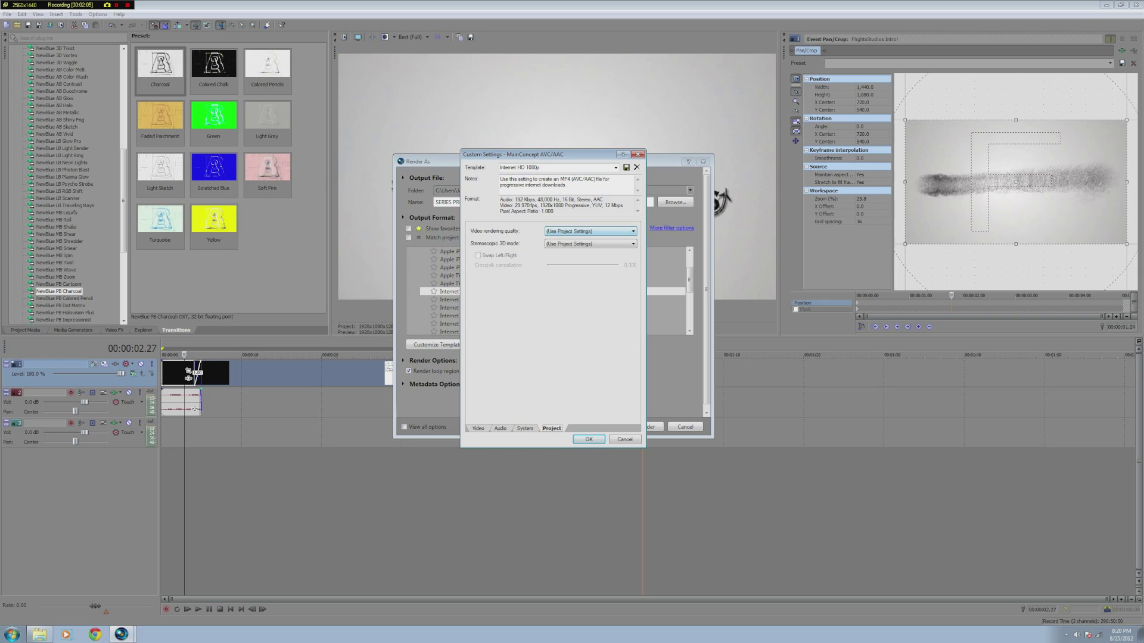
left_click(590, 231)
left_click(590, 264)
Set the audio bit rate to 128,000 bps and accept the customised template
left_click(500, 429)
left_click(580, 251)
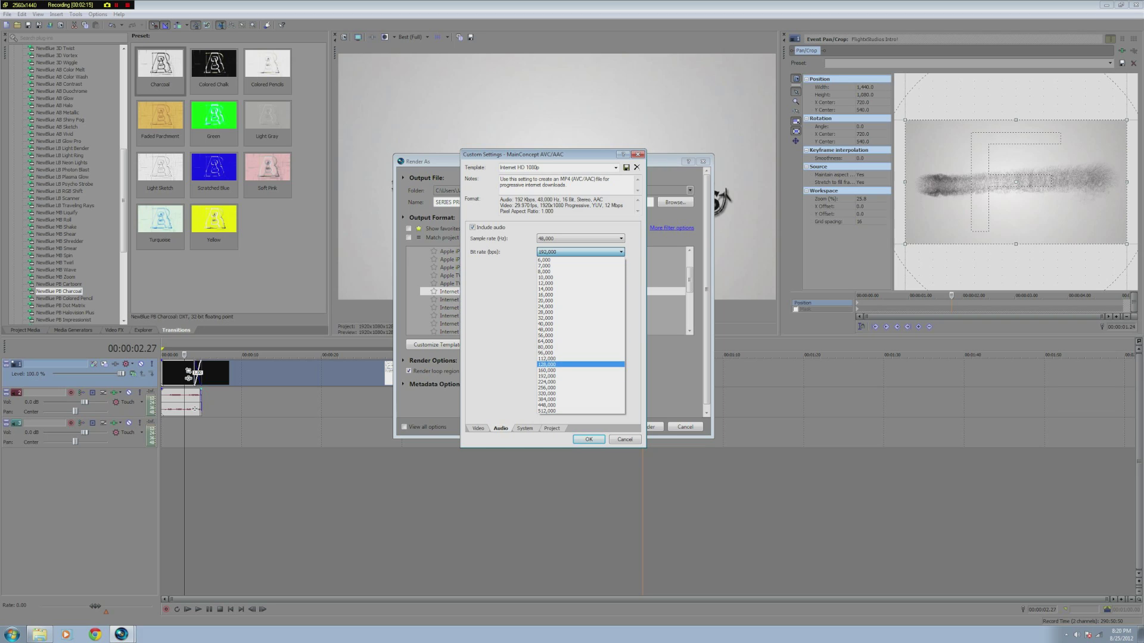
left_click(572, 364)
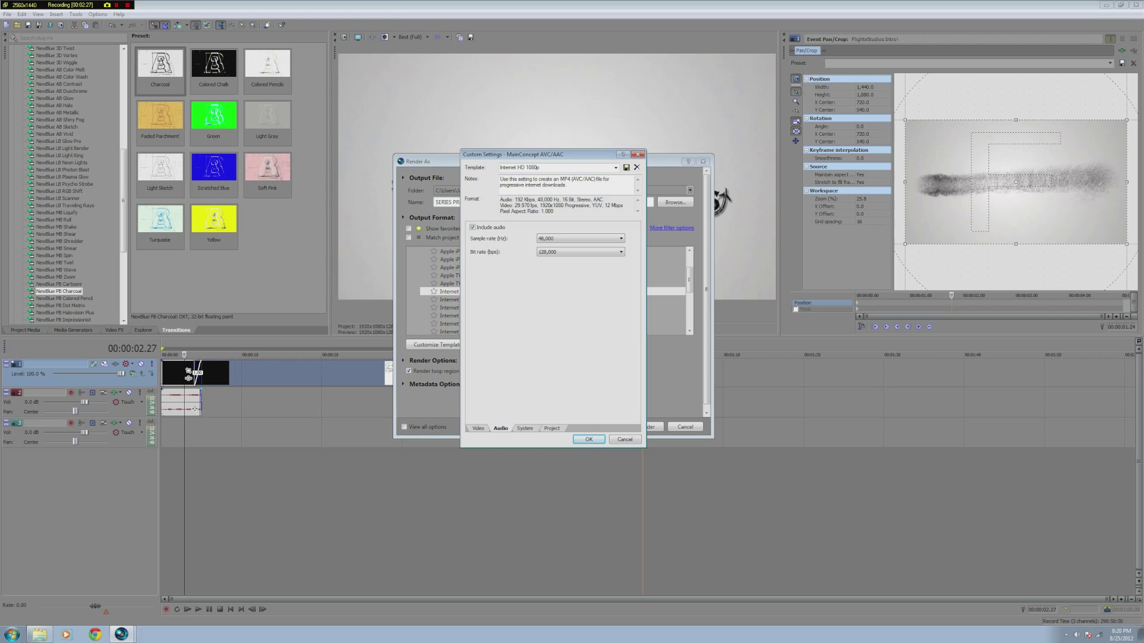
key("ctrl+shift+Tab")
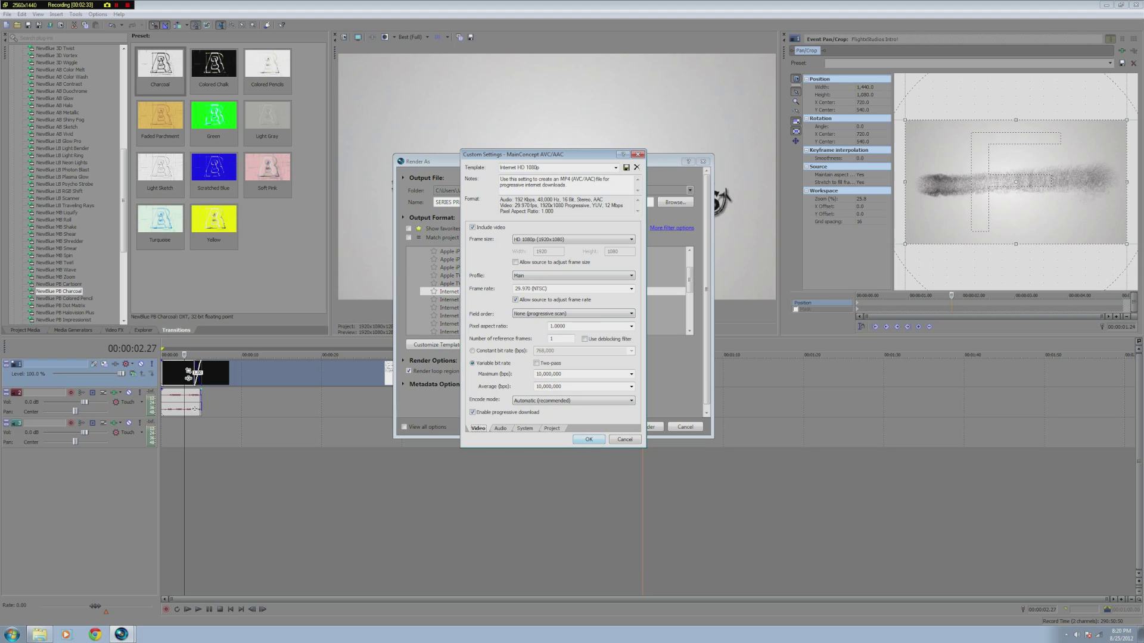
key("Return")
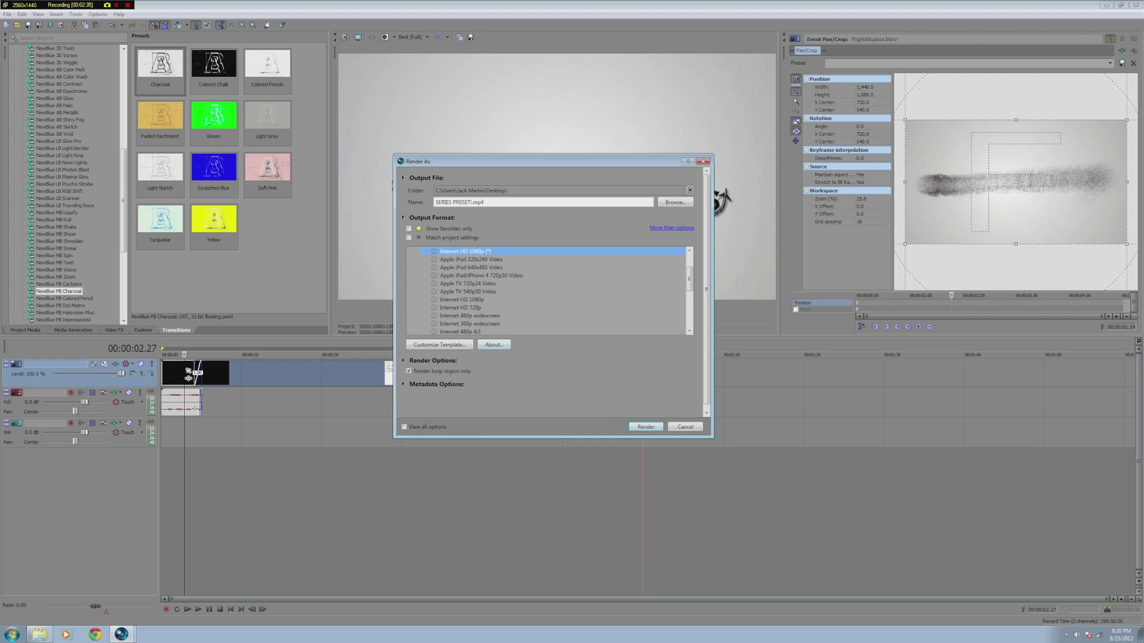
Save the customised render settings as a template named 'YOUTUBE 1080p'
key("Return")
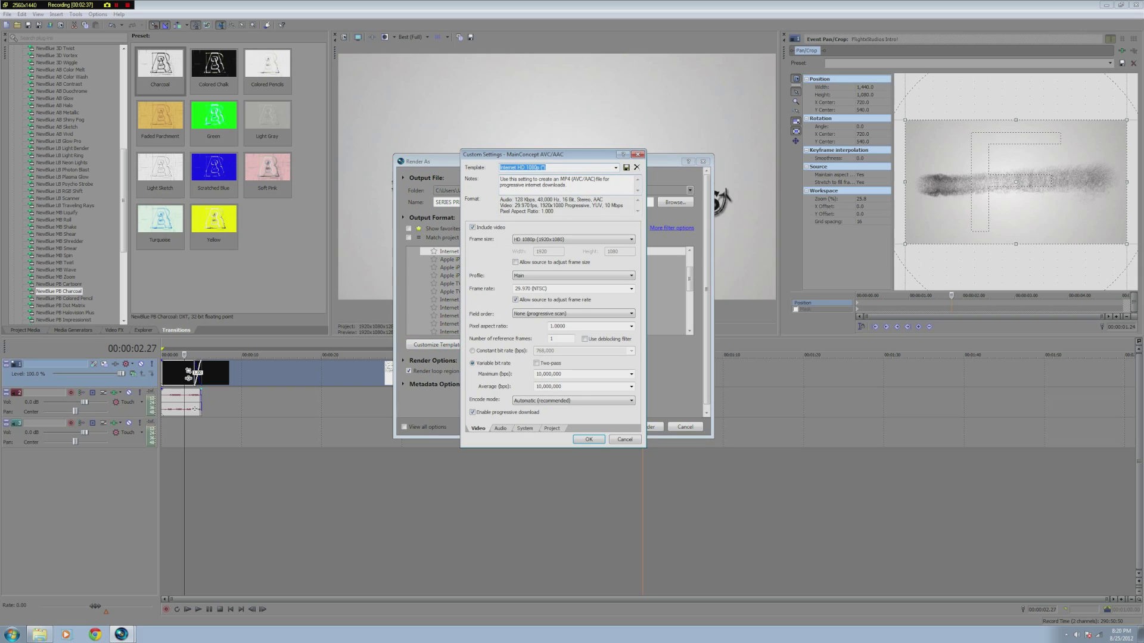
type("Y")
type("OUTUBE 1080p")
left_click(588, 439)
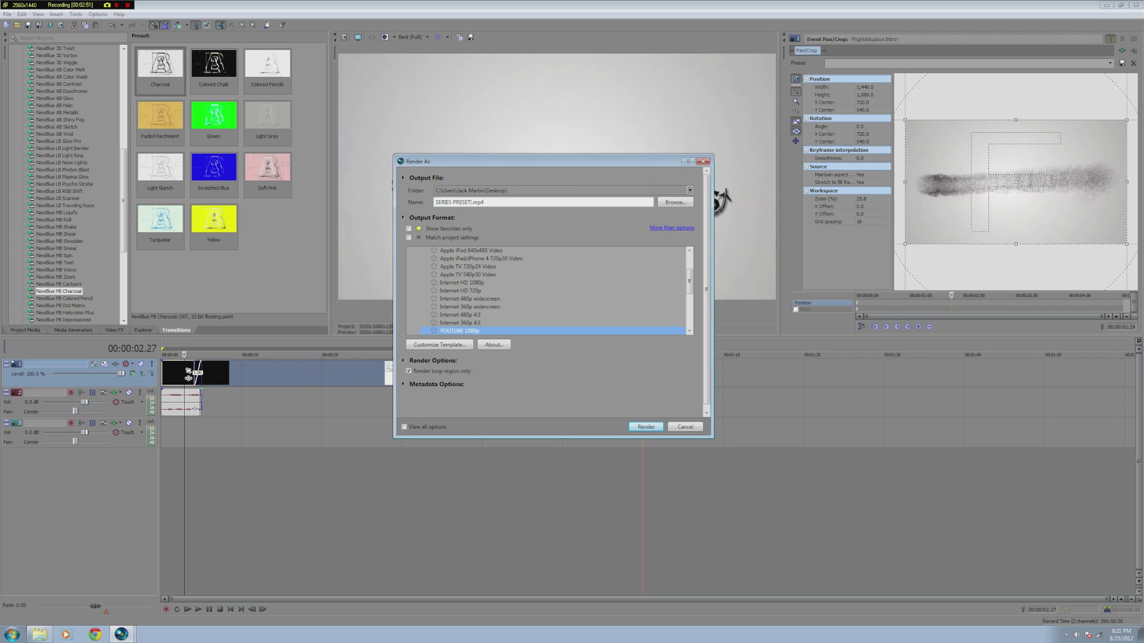
Start rendering the project to 'SERBS PRESET!.mp4' with the YOUTUBE 1080p template
key("Return")
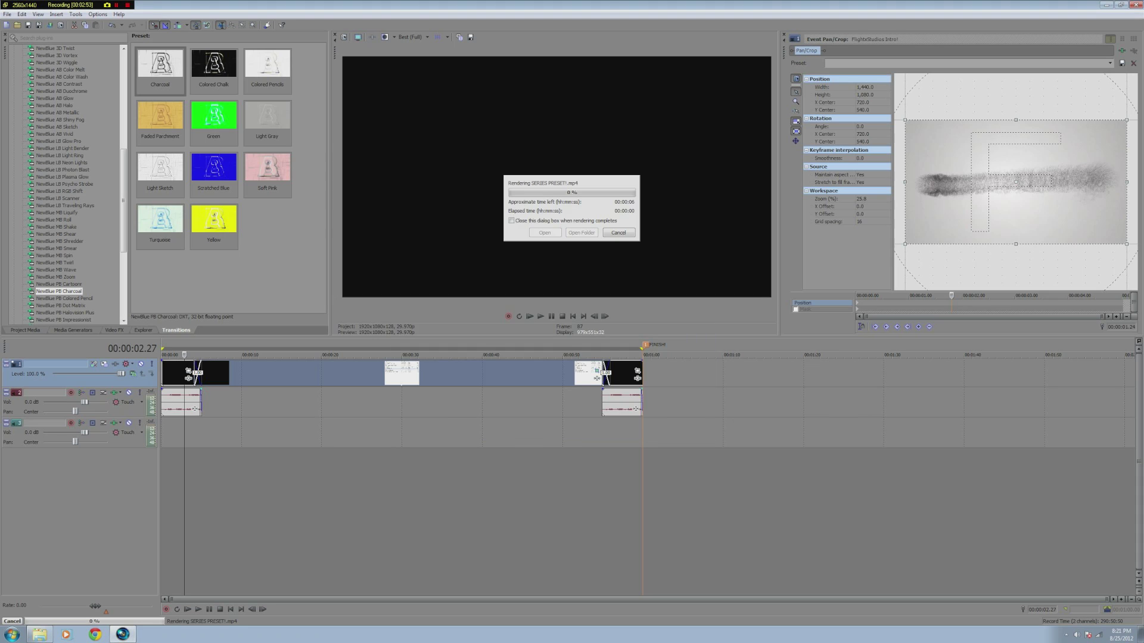